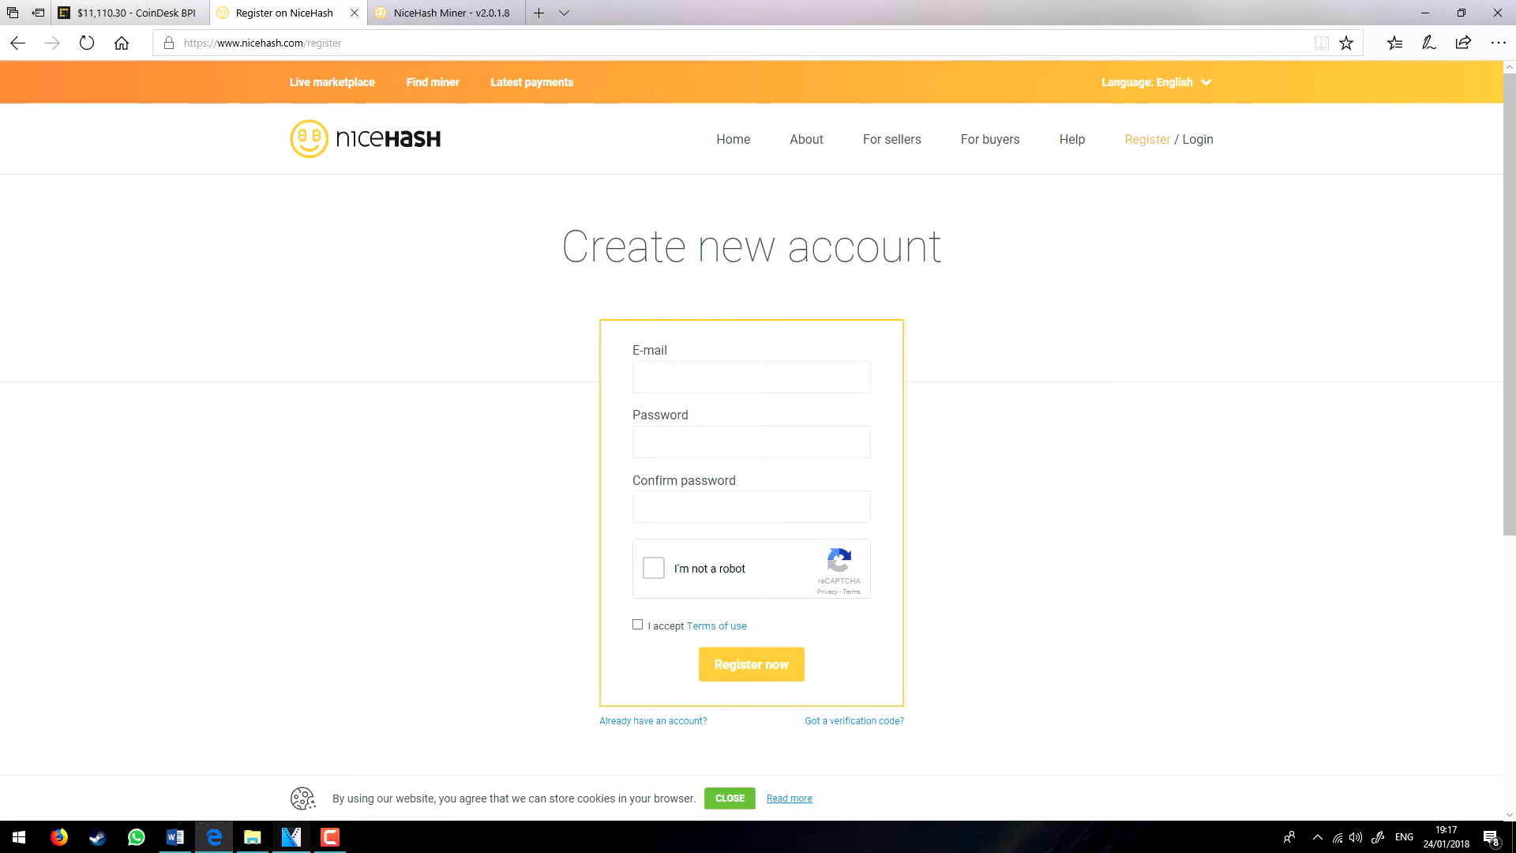
Step: Fill the registration form with the account e-mail, password and matching confirmation, and tick I'm not a robot
key("Tab")
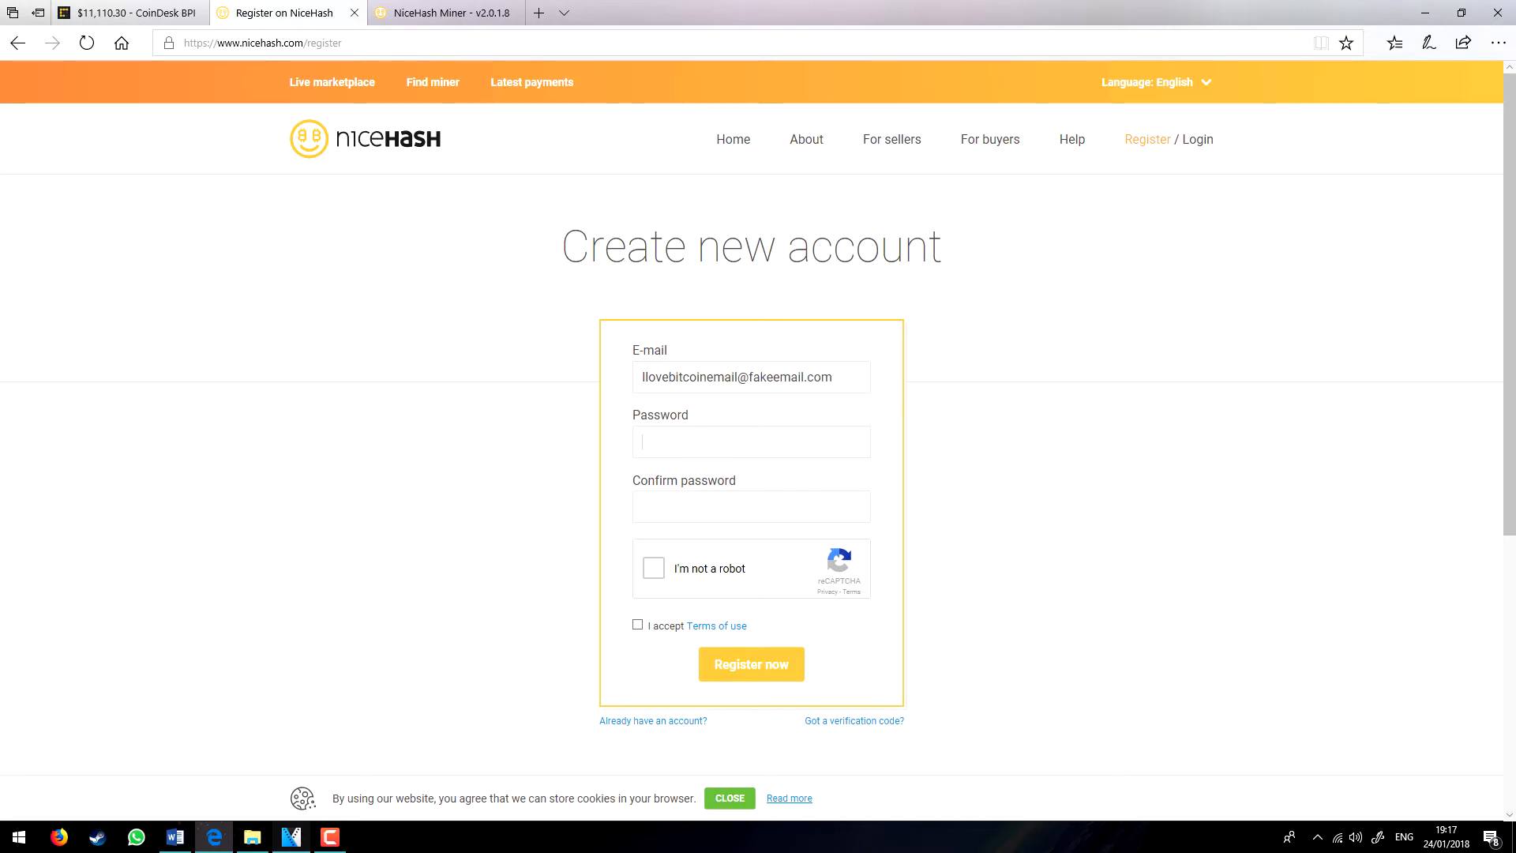
type("•••••••")
key("Tab")
type("••••••")
left_click(654, 567)
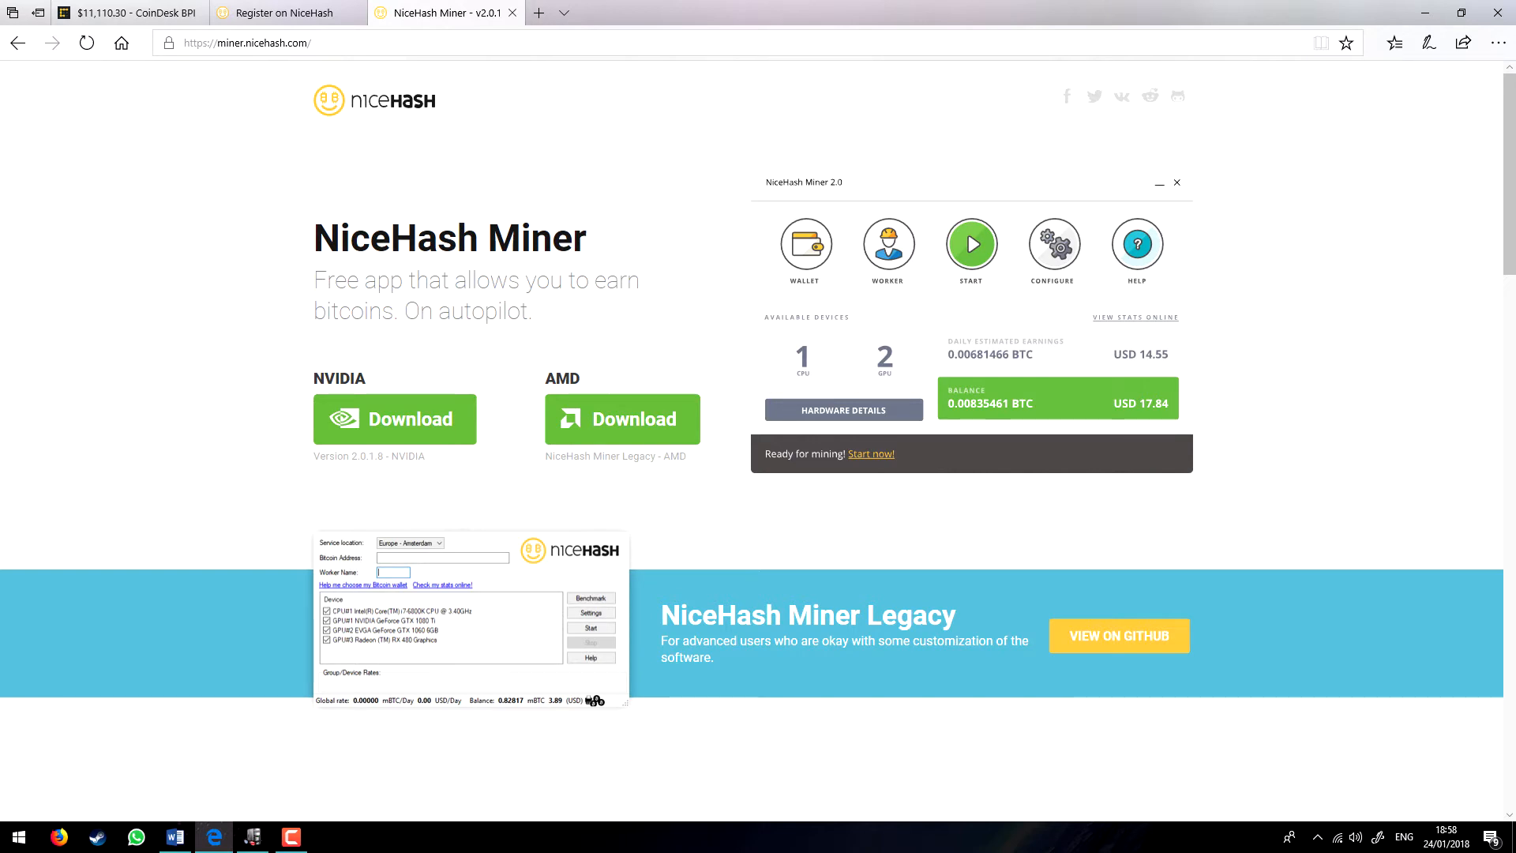
Step: Restore Speccy's Summary showing the CPU, RAM and GeForce GTX 1070 graphics card
left_click(252, 837)
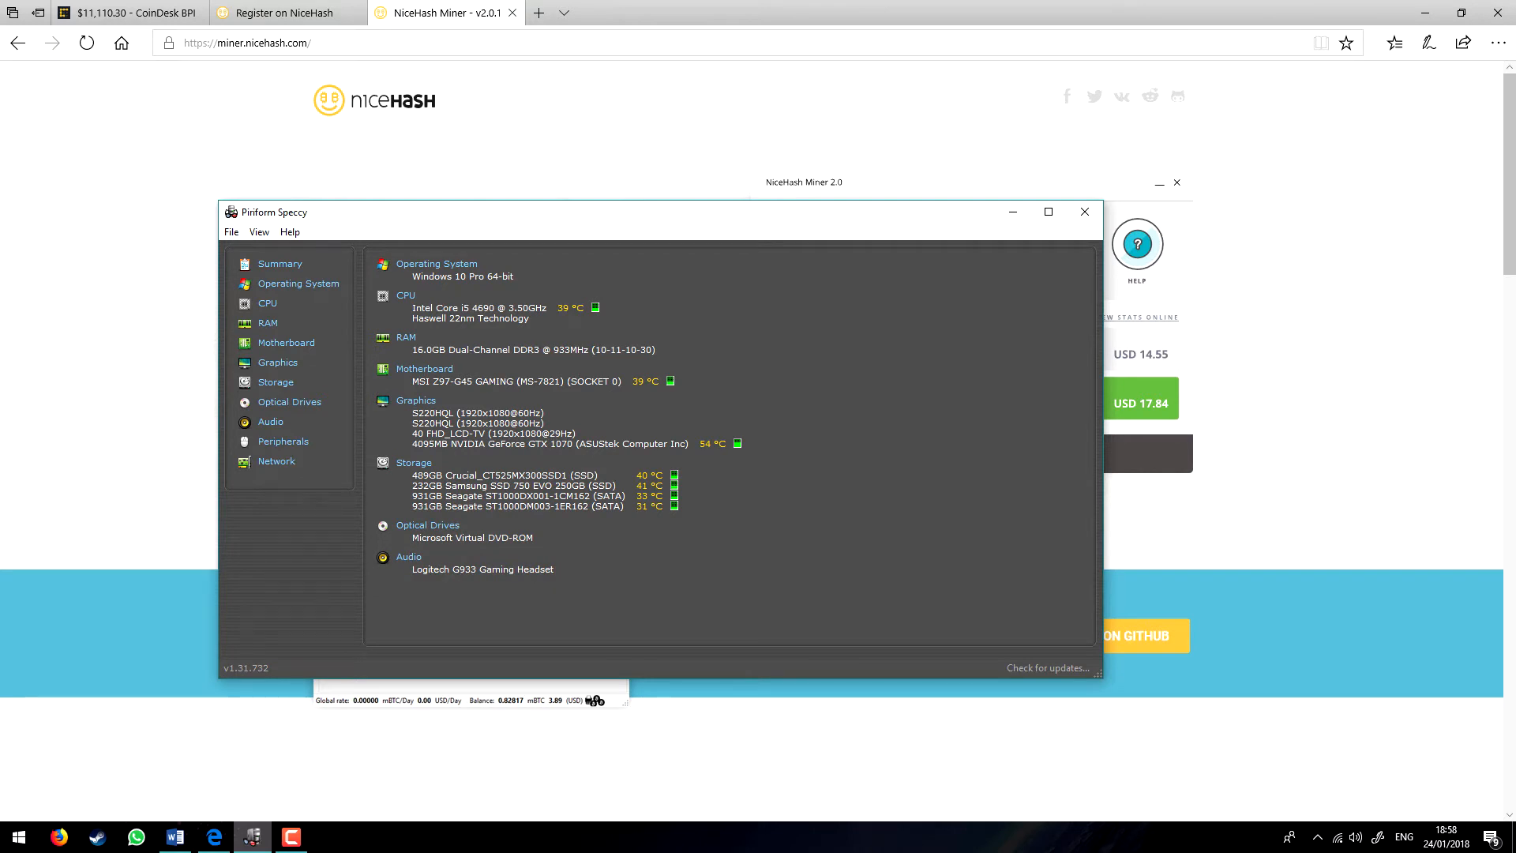
Step: Drag the Speccy window aside to reveal the NiceHash Miner download page
left_click_drag(497, 215, 700, 517)
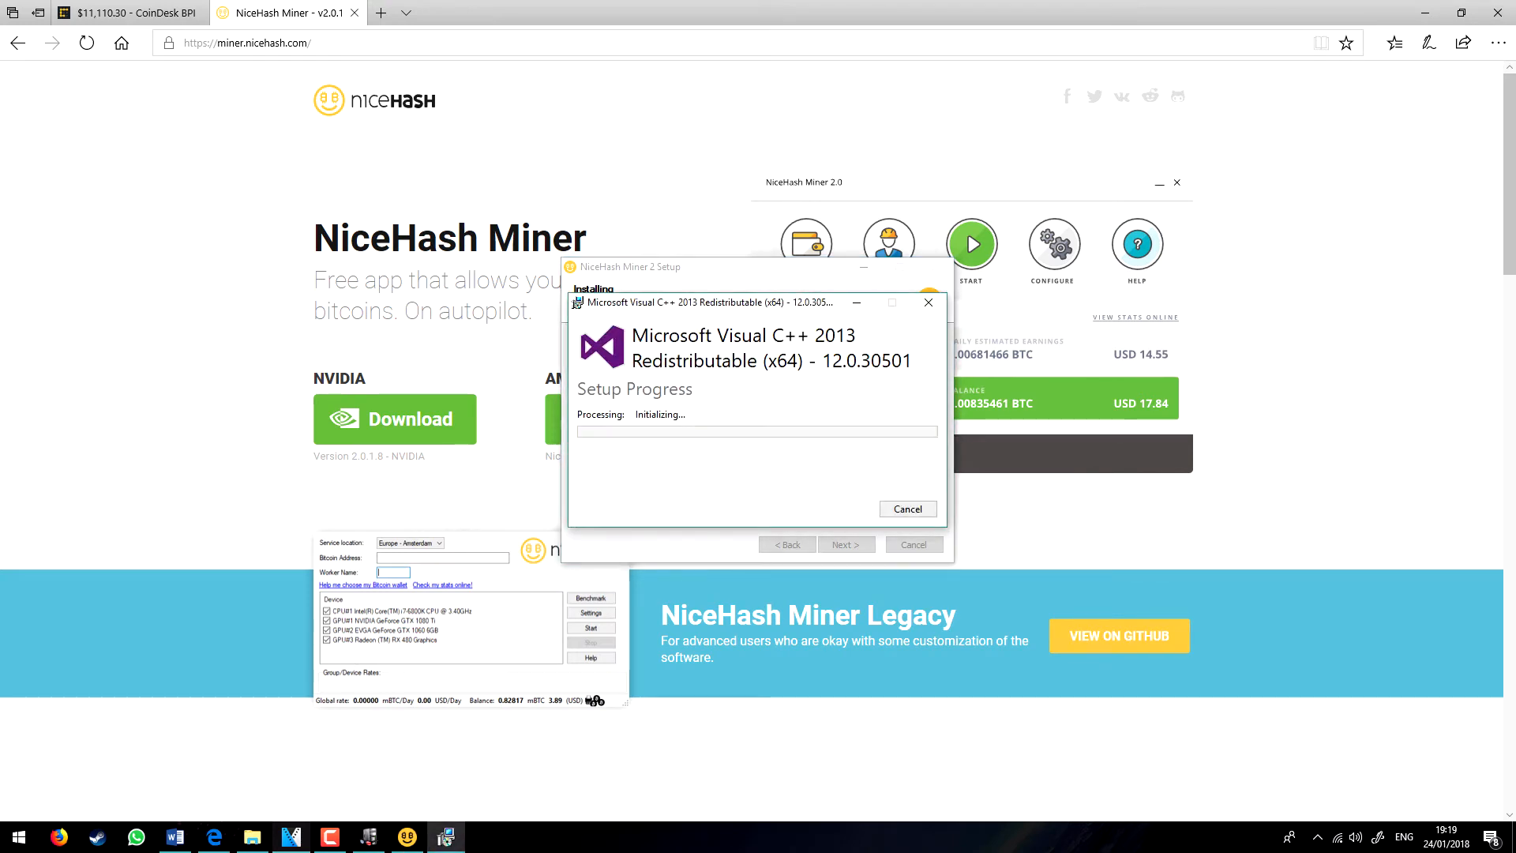
Step: Finish setup, accept the licence agreement and enter the captcha code to load the miner
key("Return")
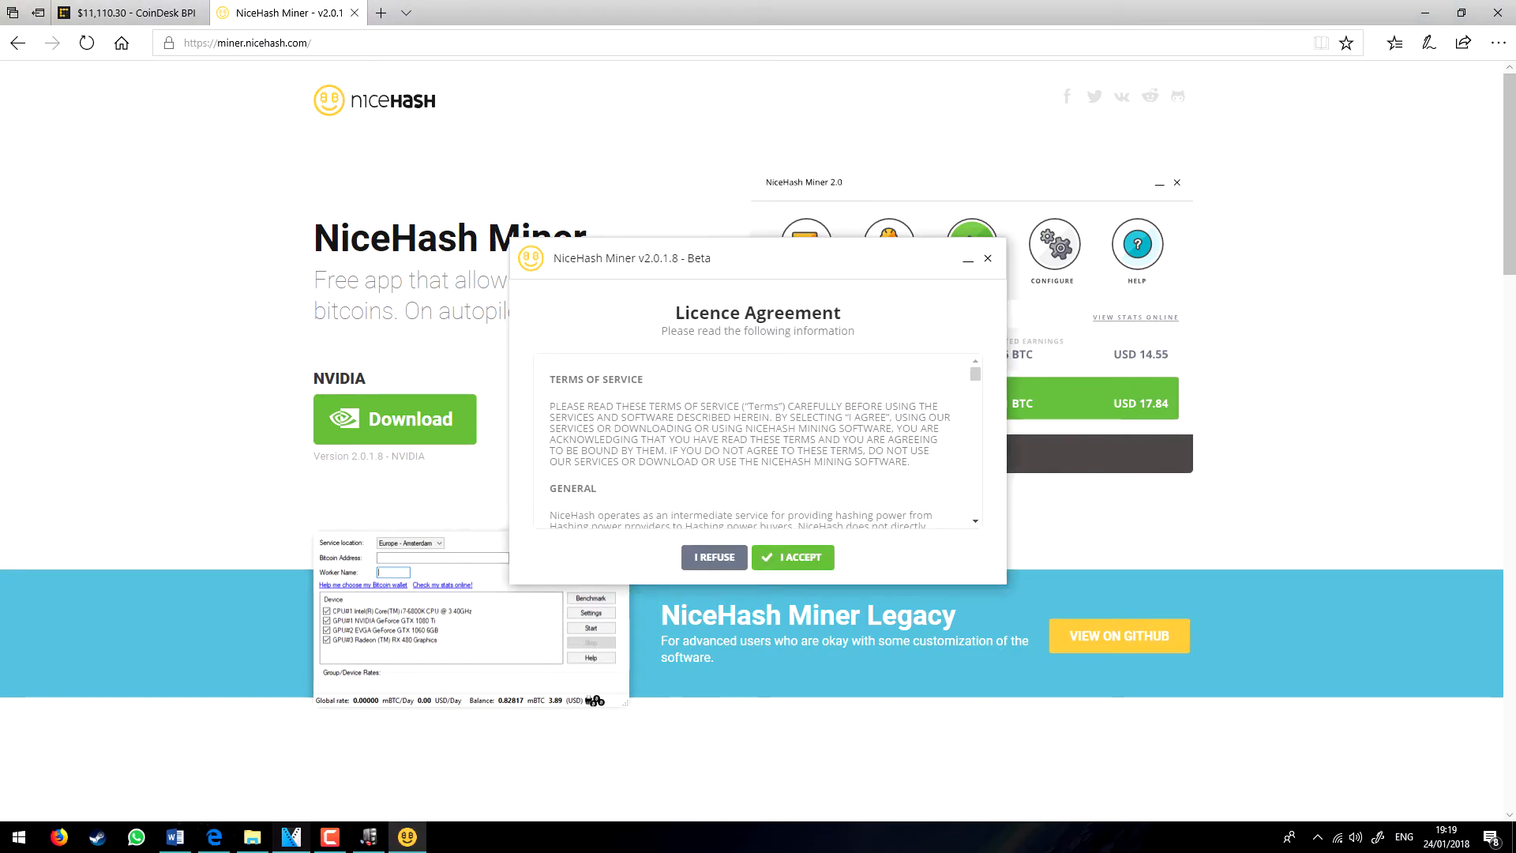
left_click(792, 556)
type("93289688")
key("Return")
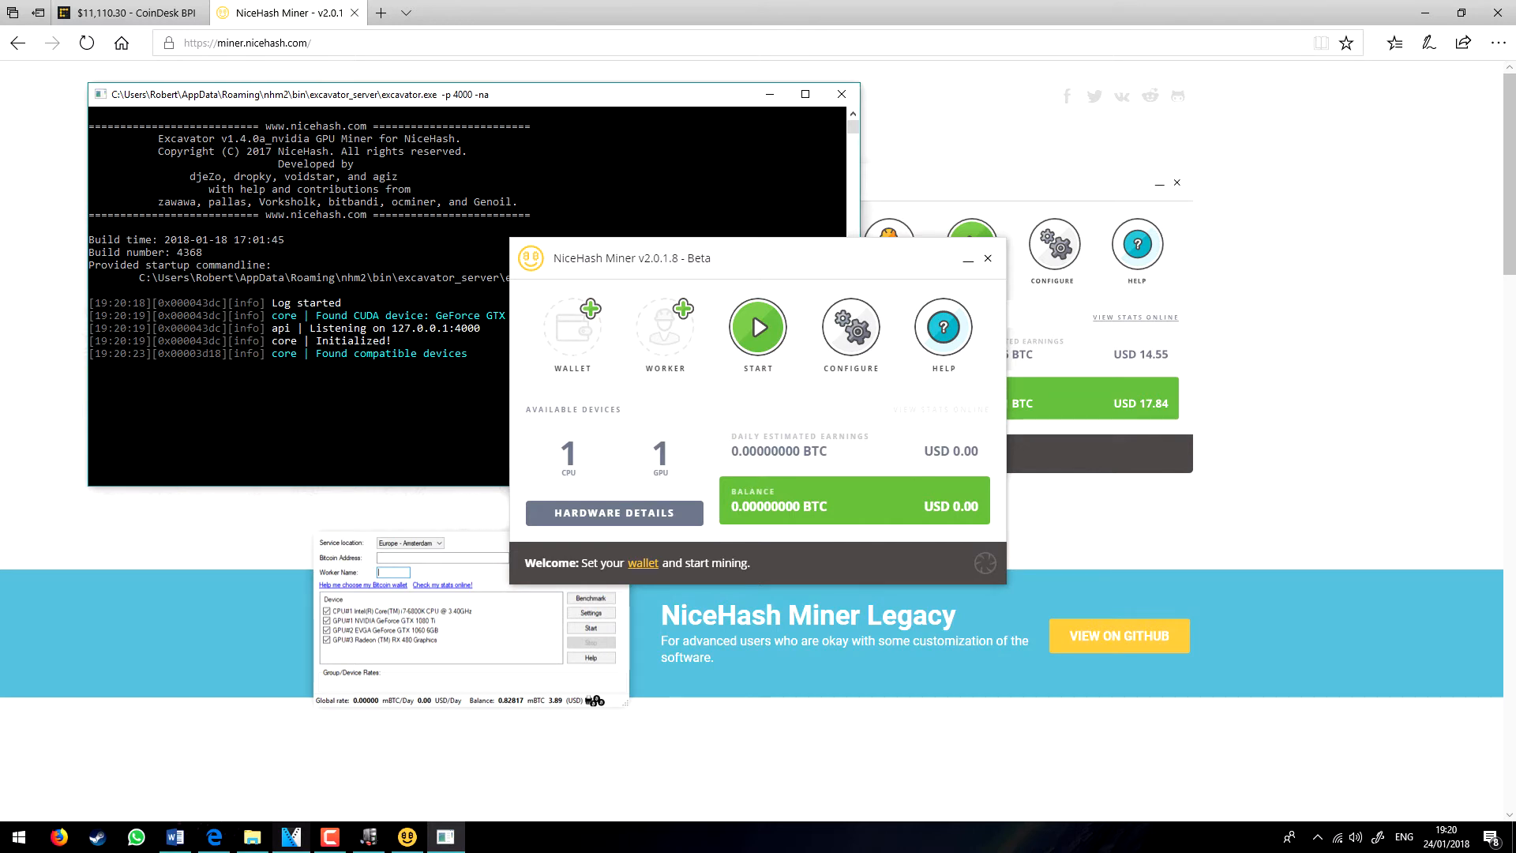
Step: Set the wallet to the NiceHash account e-mail and save it
left_click(588, 312)
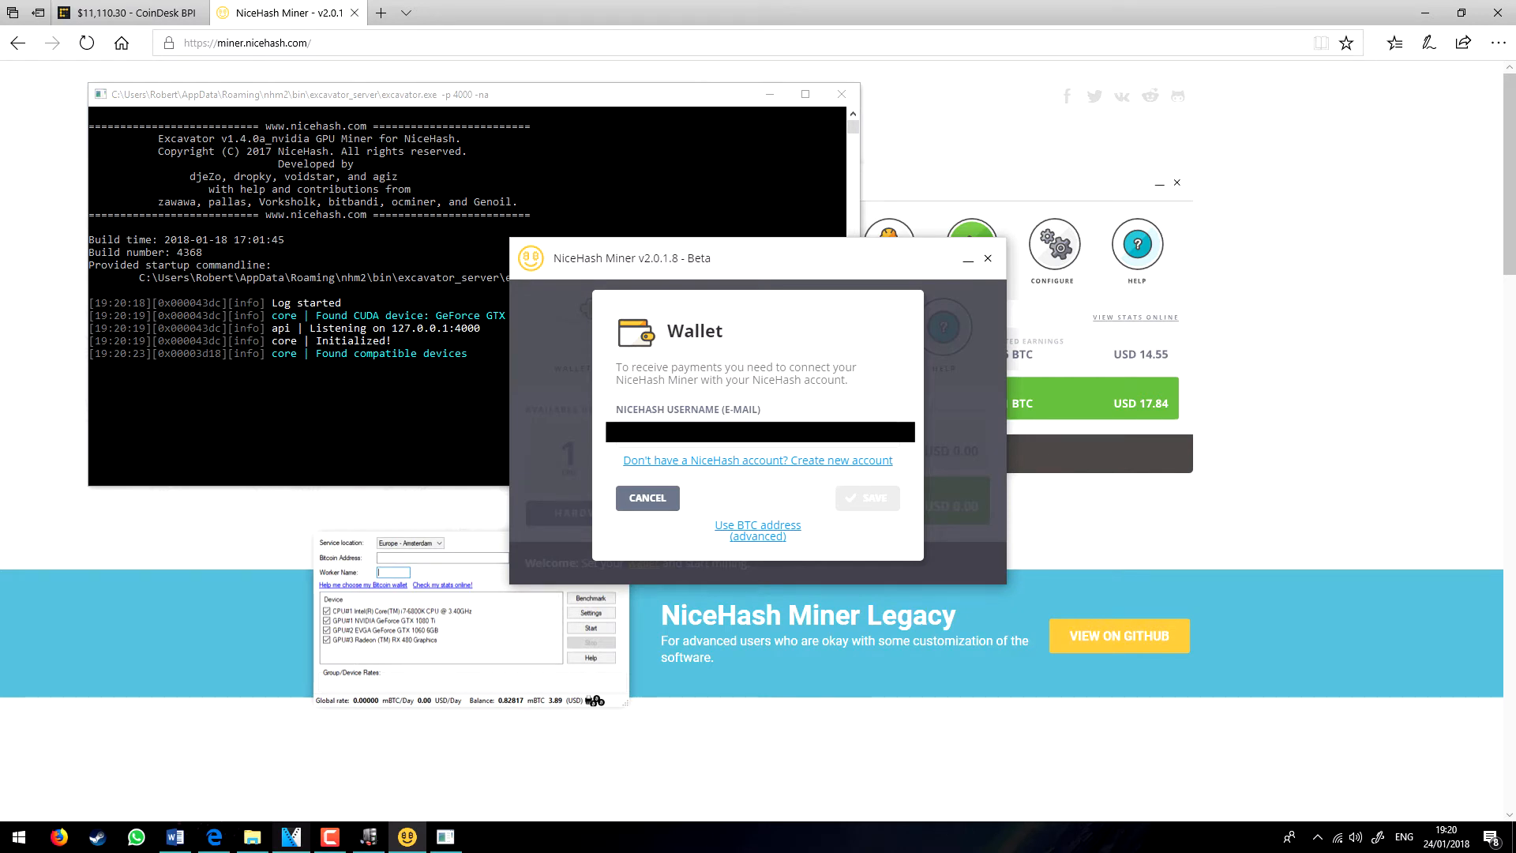
type("rom")
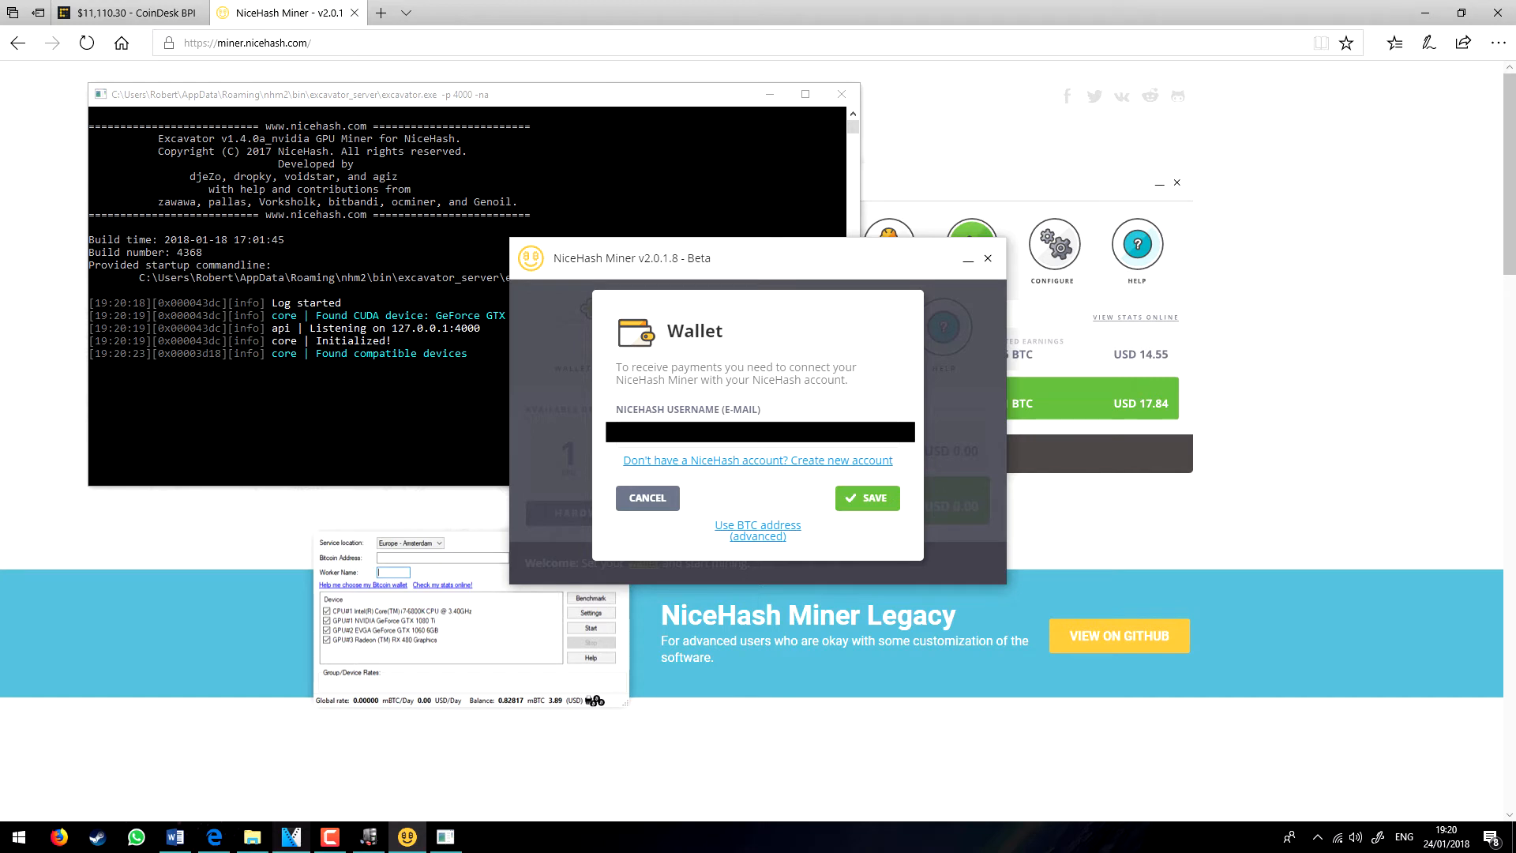
left_click(868, 498)
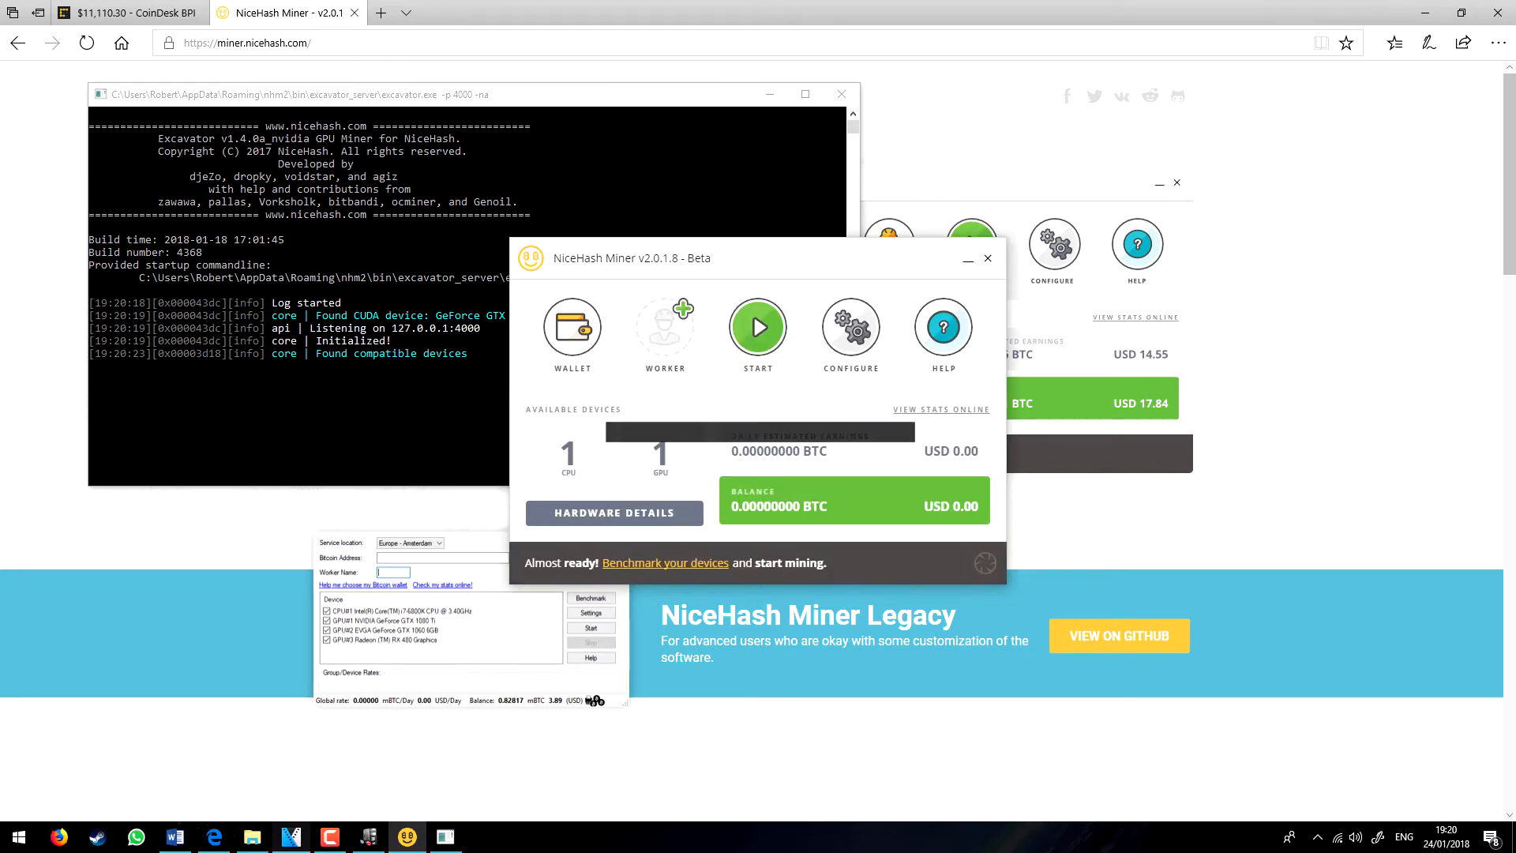
Step: Rename the worker from worker1 to 'Geiooff' and save it
left_click(664, 327)
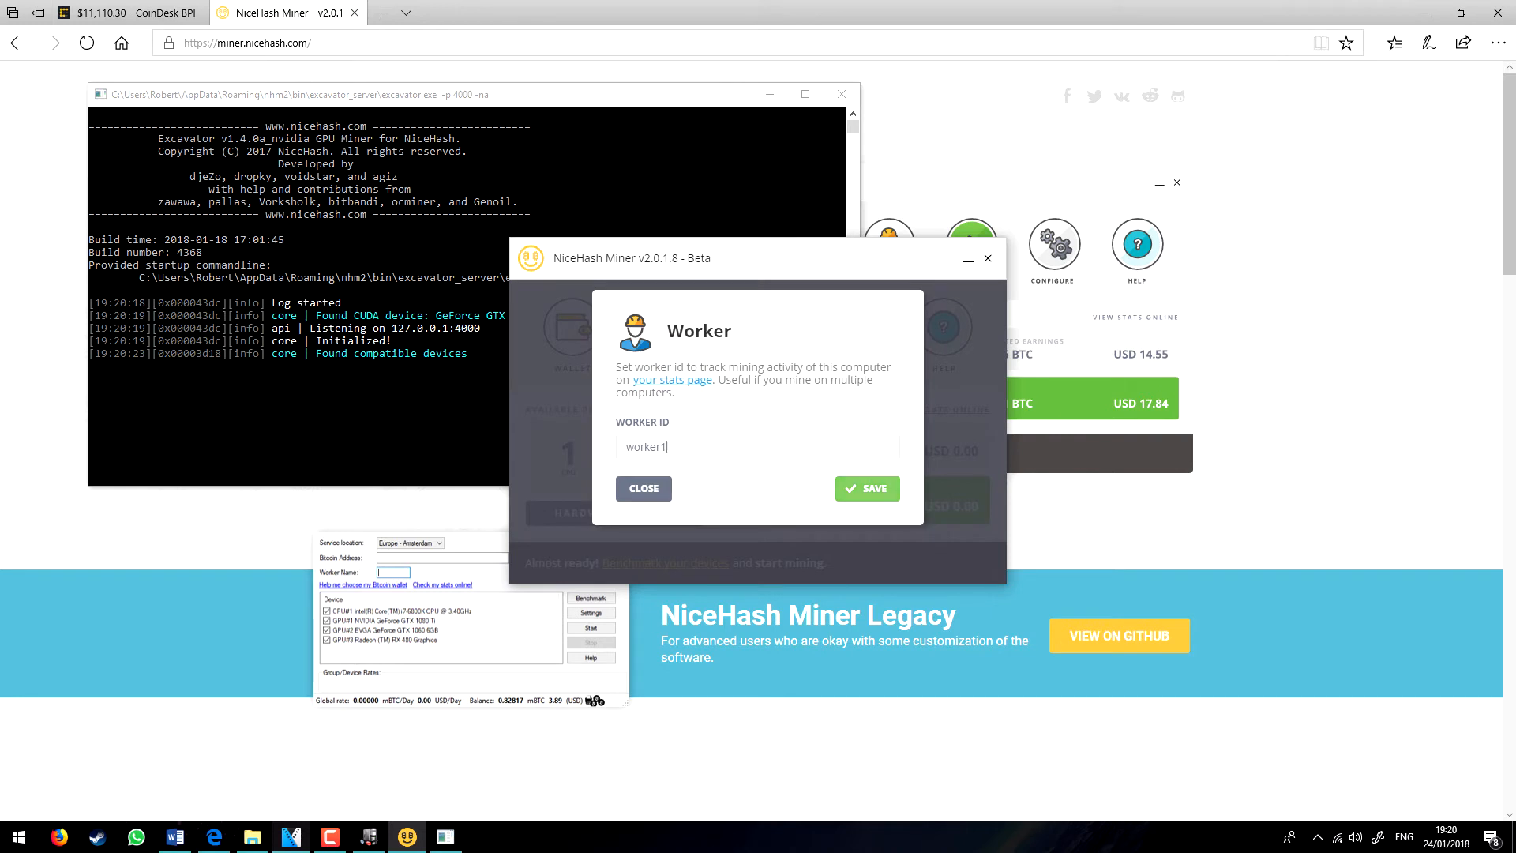
left_click(868, 488)
left_click(665, 327)
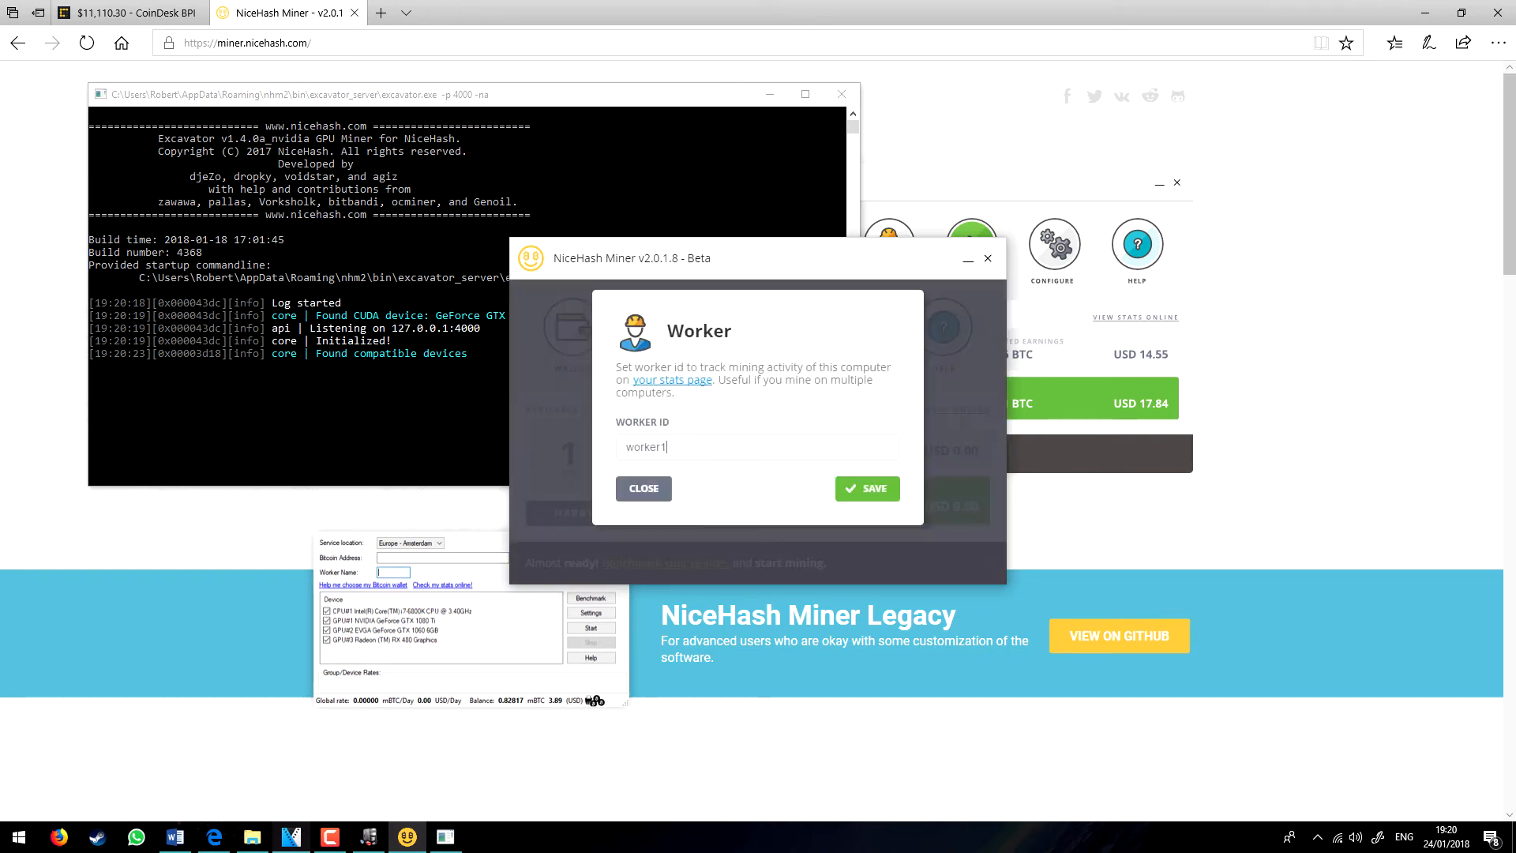
left_click_drag(669, 447, 622, 447)
type("Geio")
type("off")
left_click(893, 487)
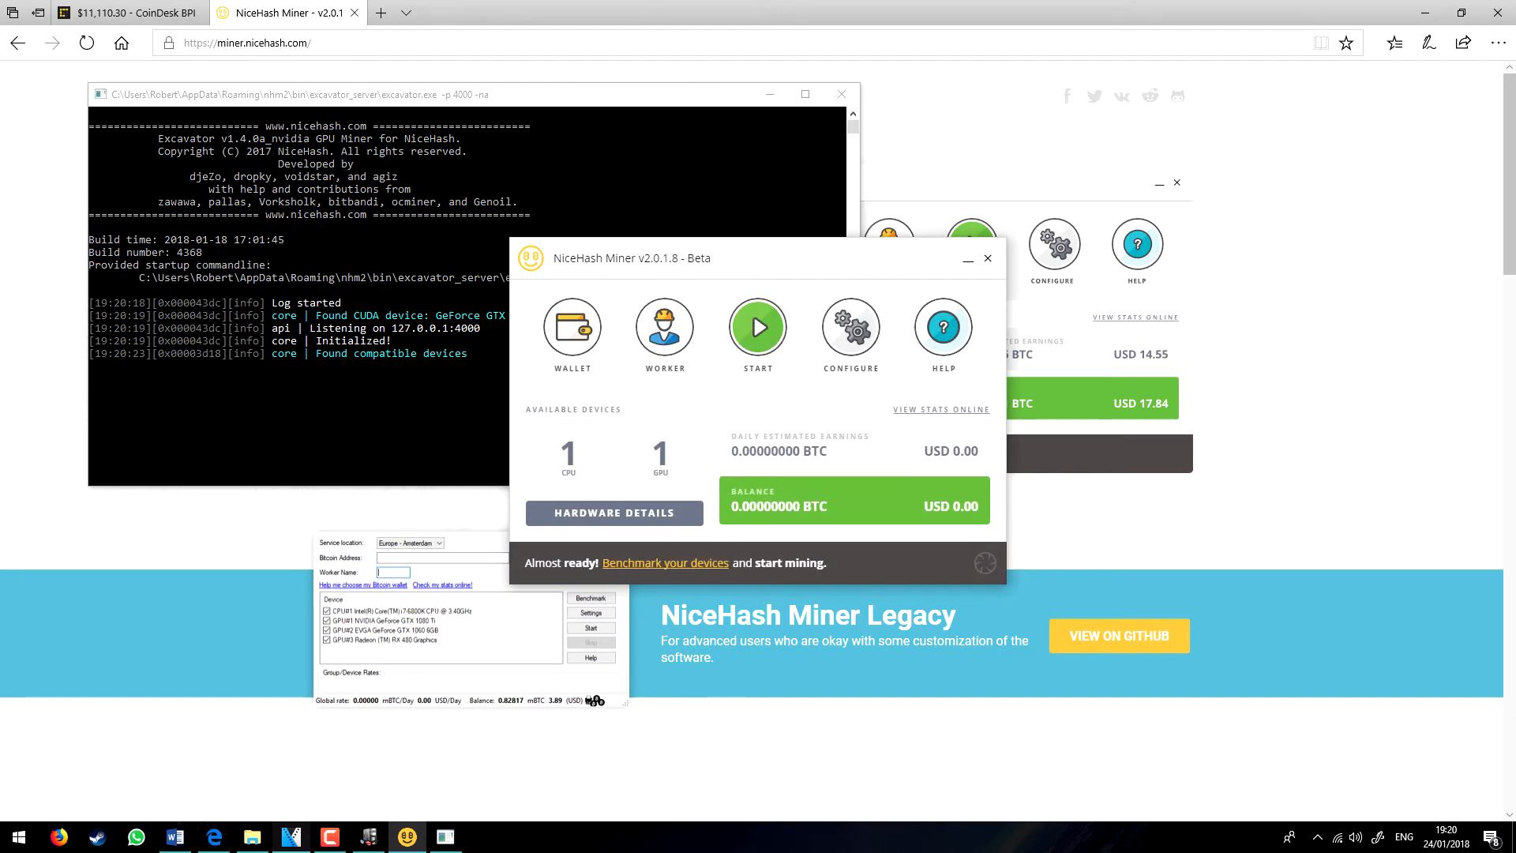
Step: Change the display currency to GBP in the configuration and return to the dashboard
left_click(850, 327)
left_click(683, 415)
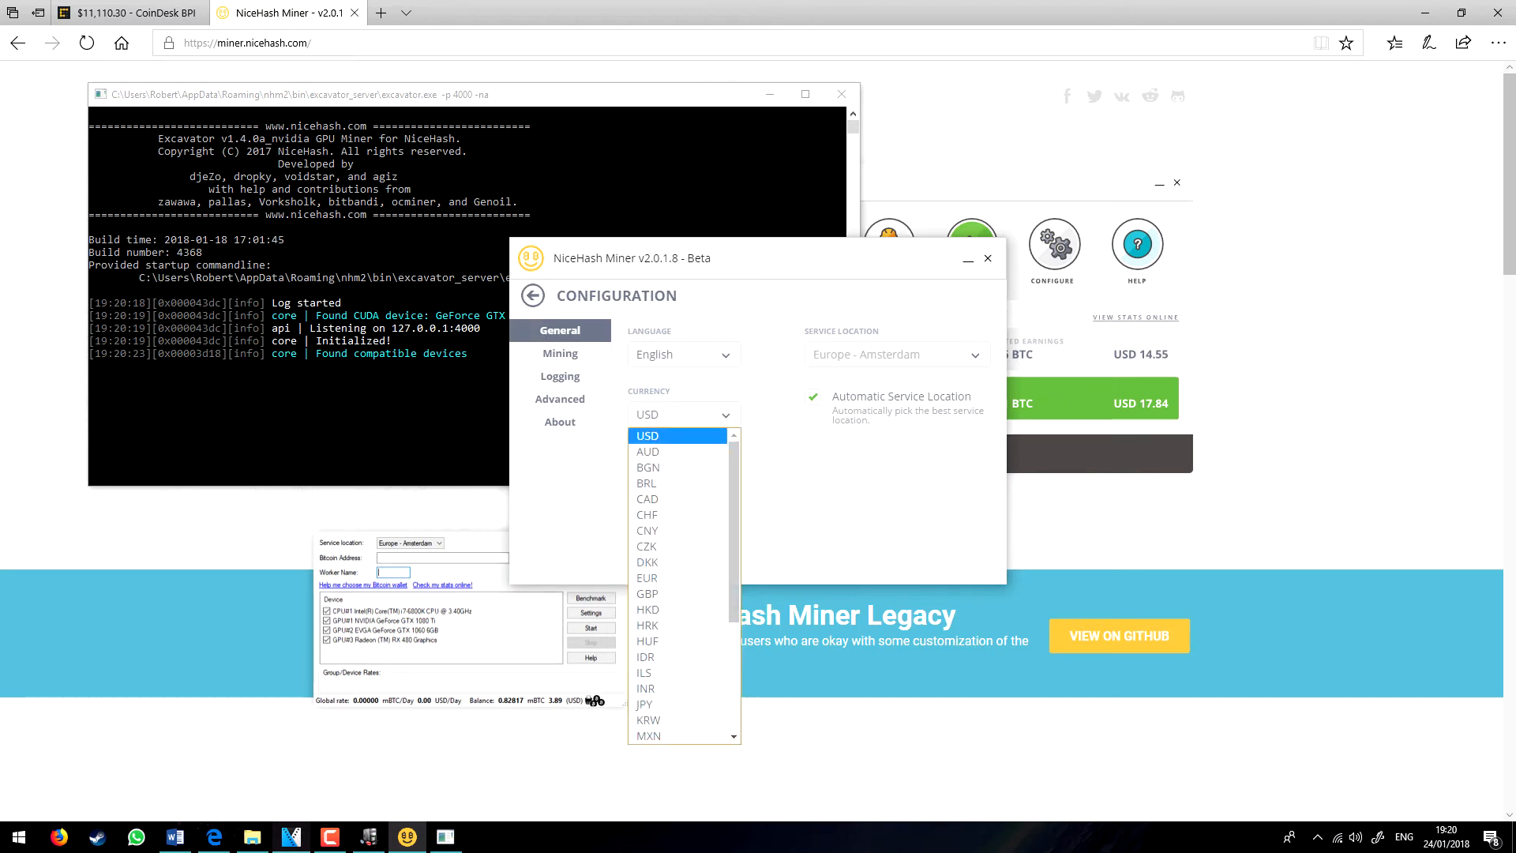
key("Down")
key("Down")
key("Down")
key("Down")
key("Down")
key("Down")
key("Down")
key("Down")
key("Down")
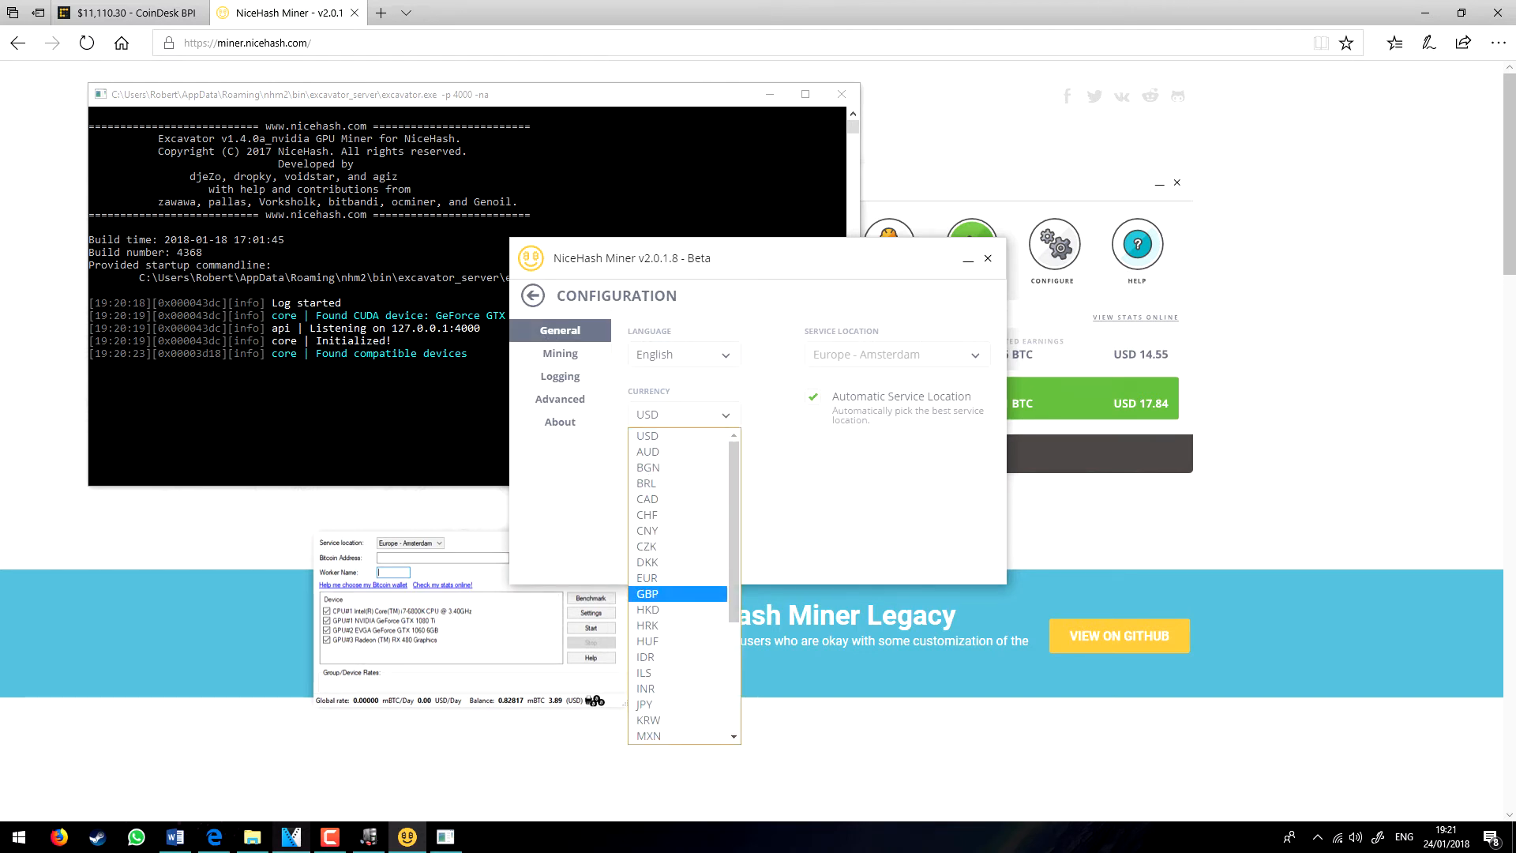
key("Return")
left_click(532, 295)
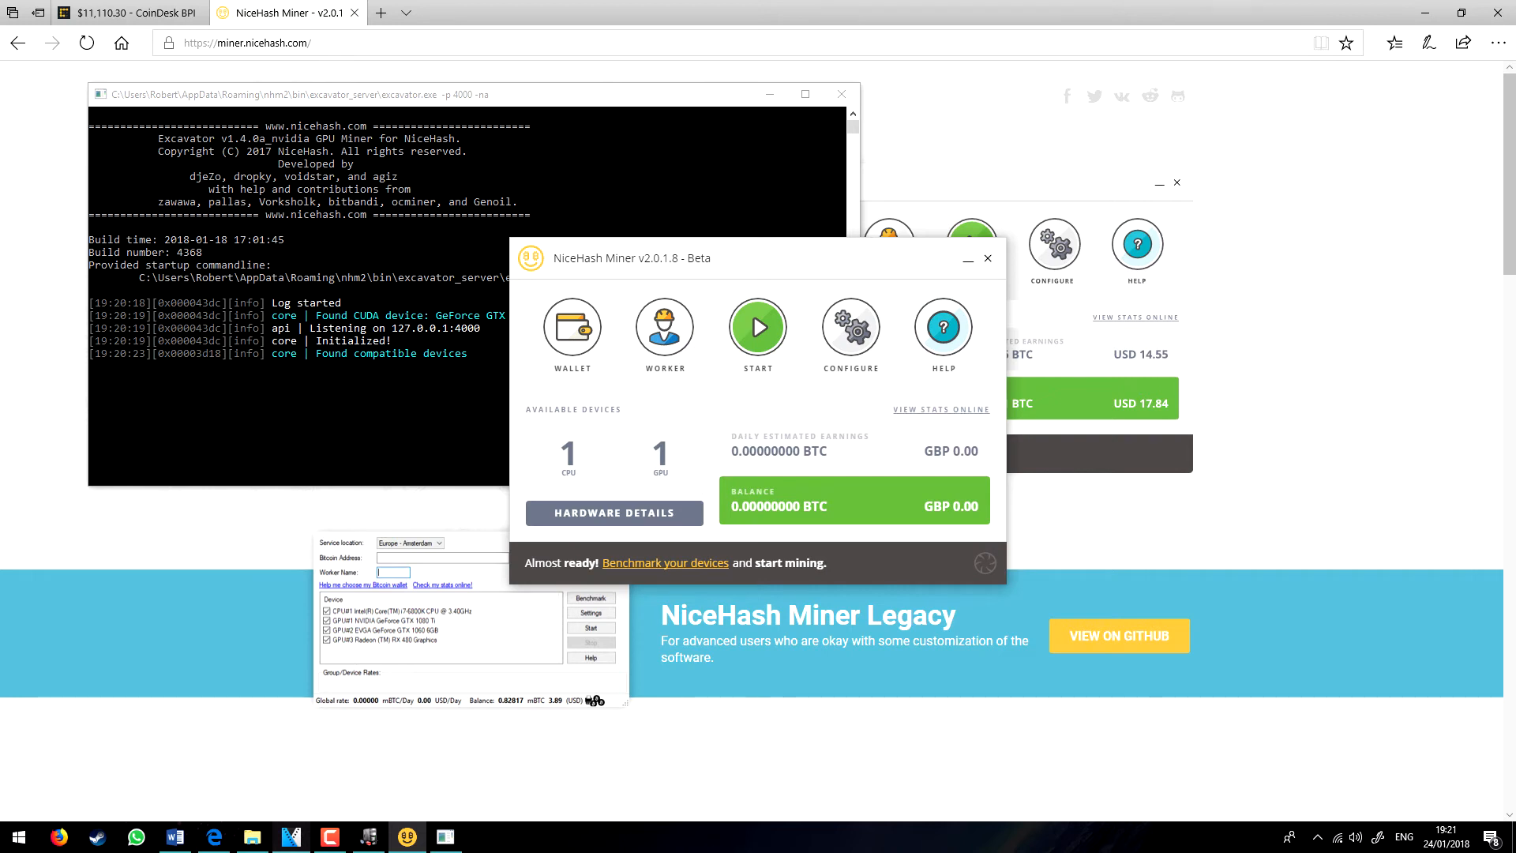
Step: Run Benchmark All from Hardware Details and move the miner window to the upper right
left_click(614, 512)
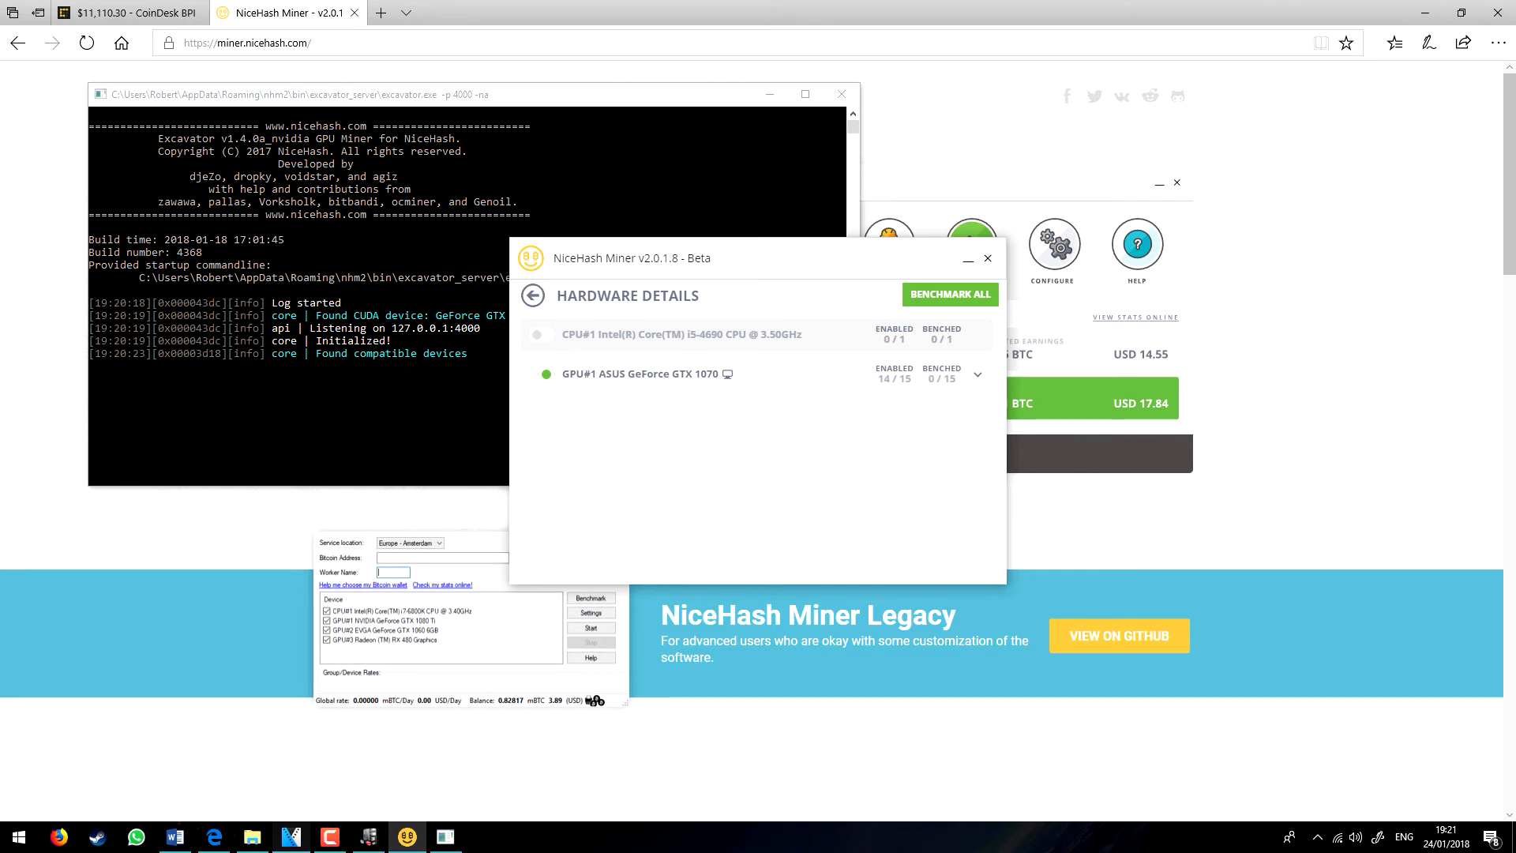
left_click(533, 295)
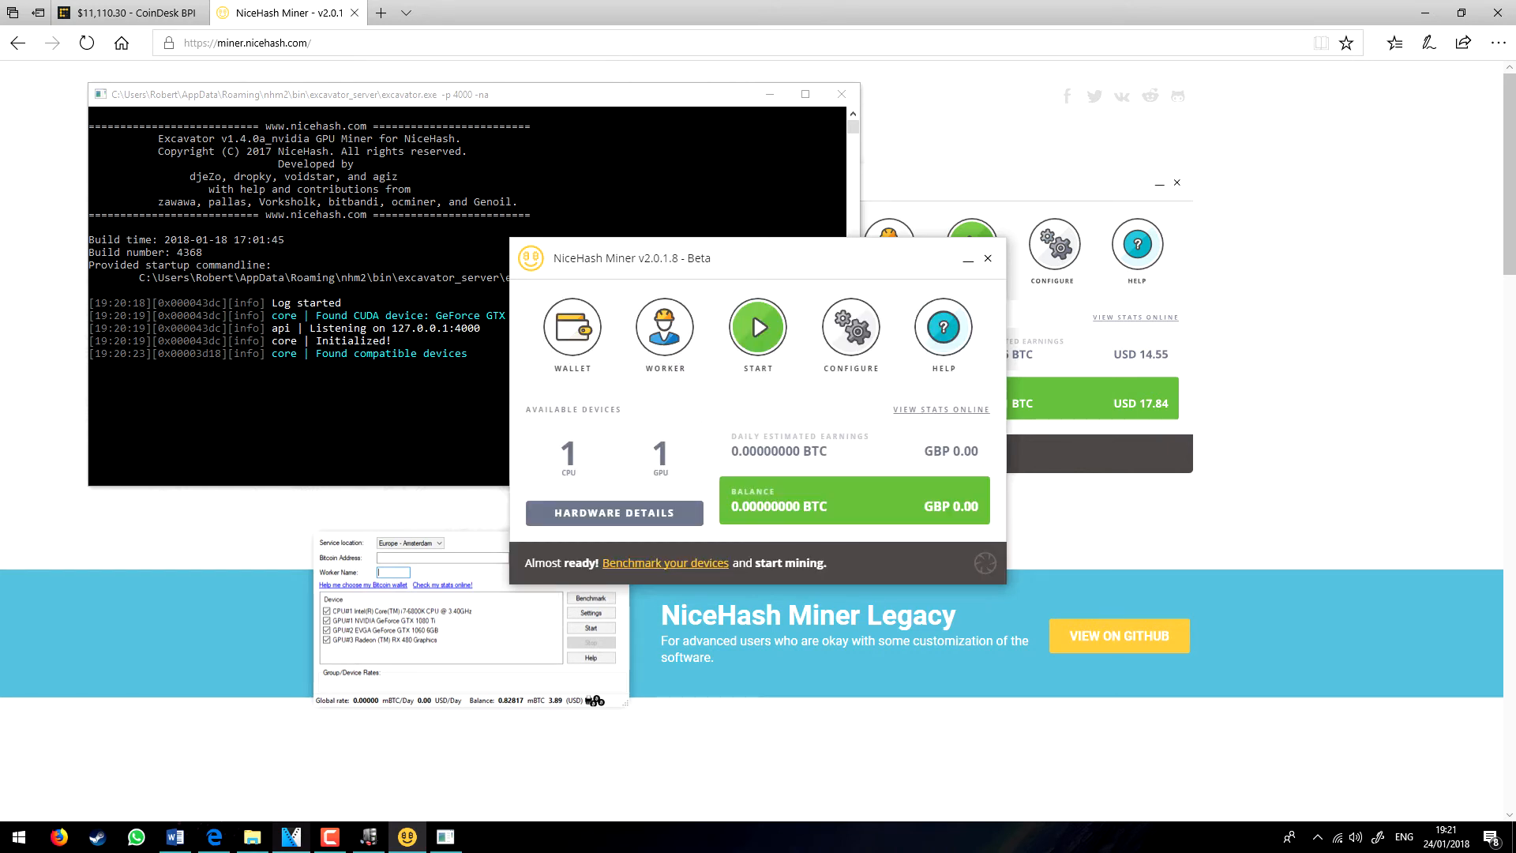
left_click(614, 512)
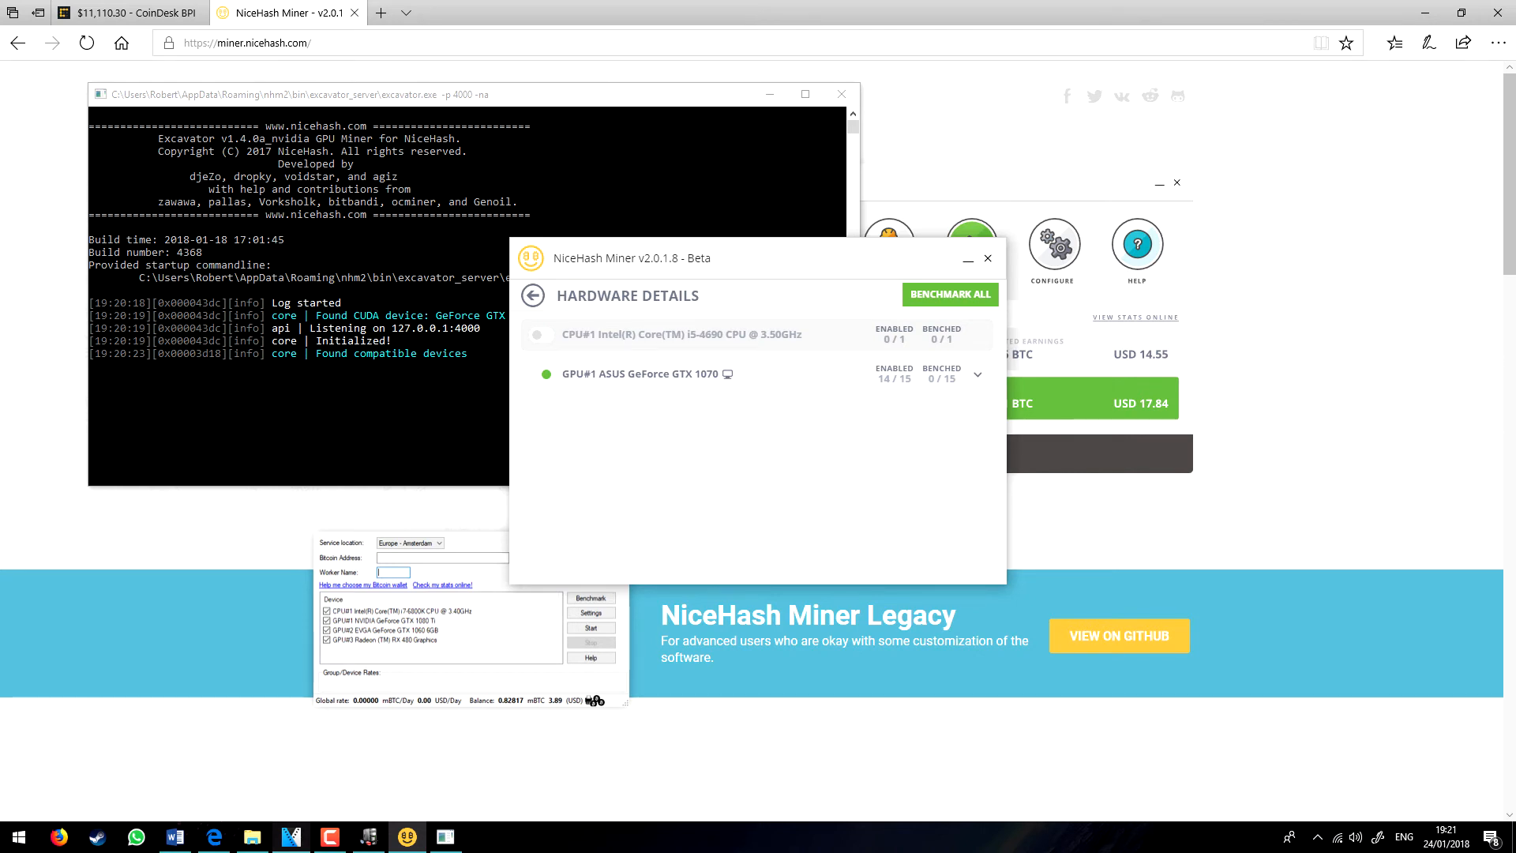
left_click(950, 295)
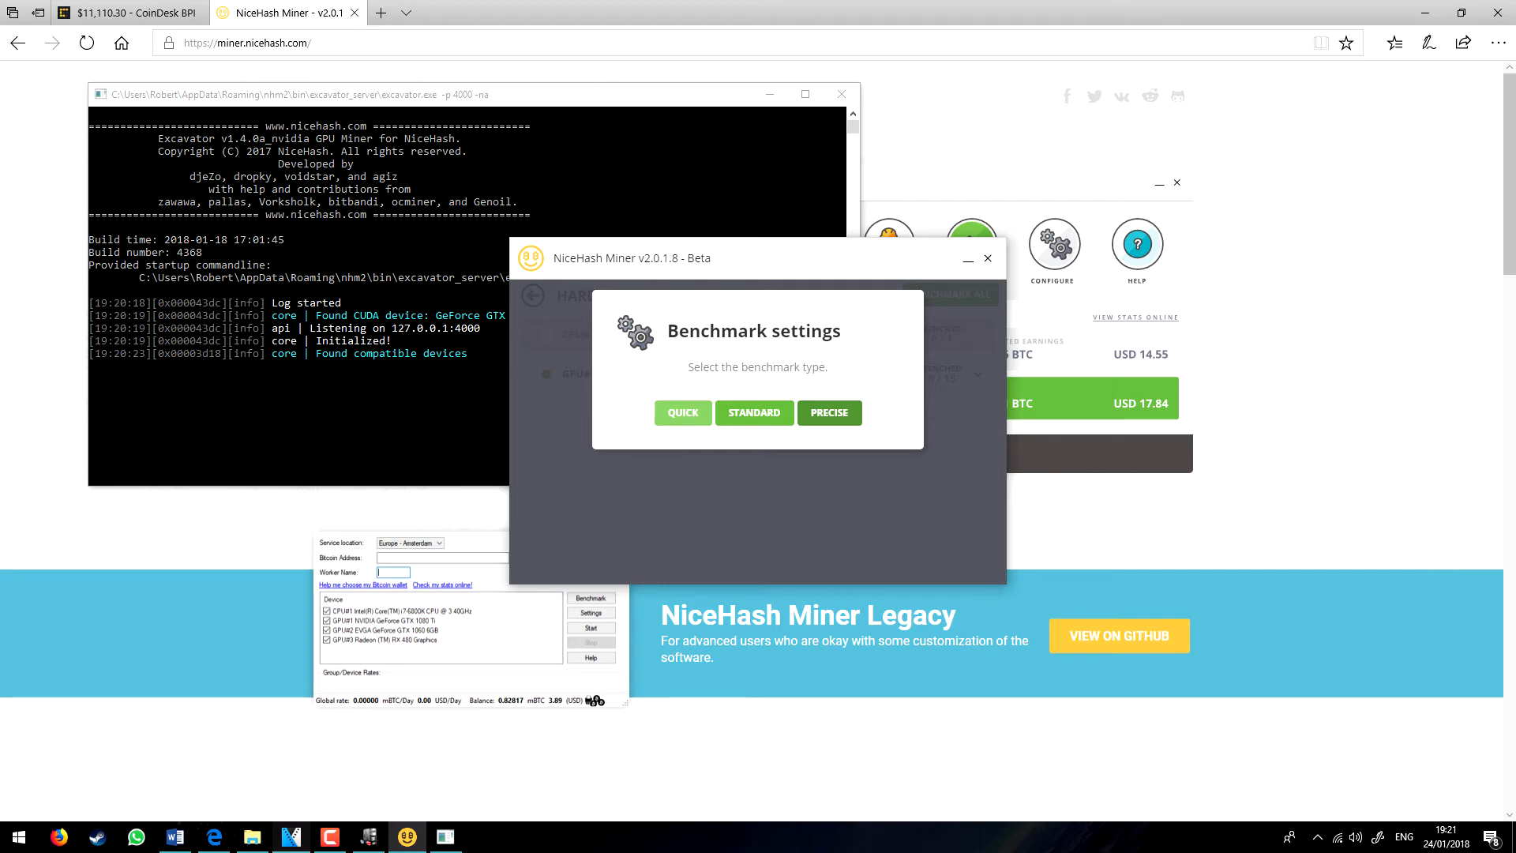
left_click(754, 412)
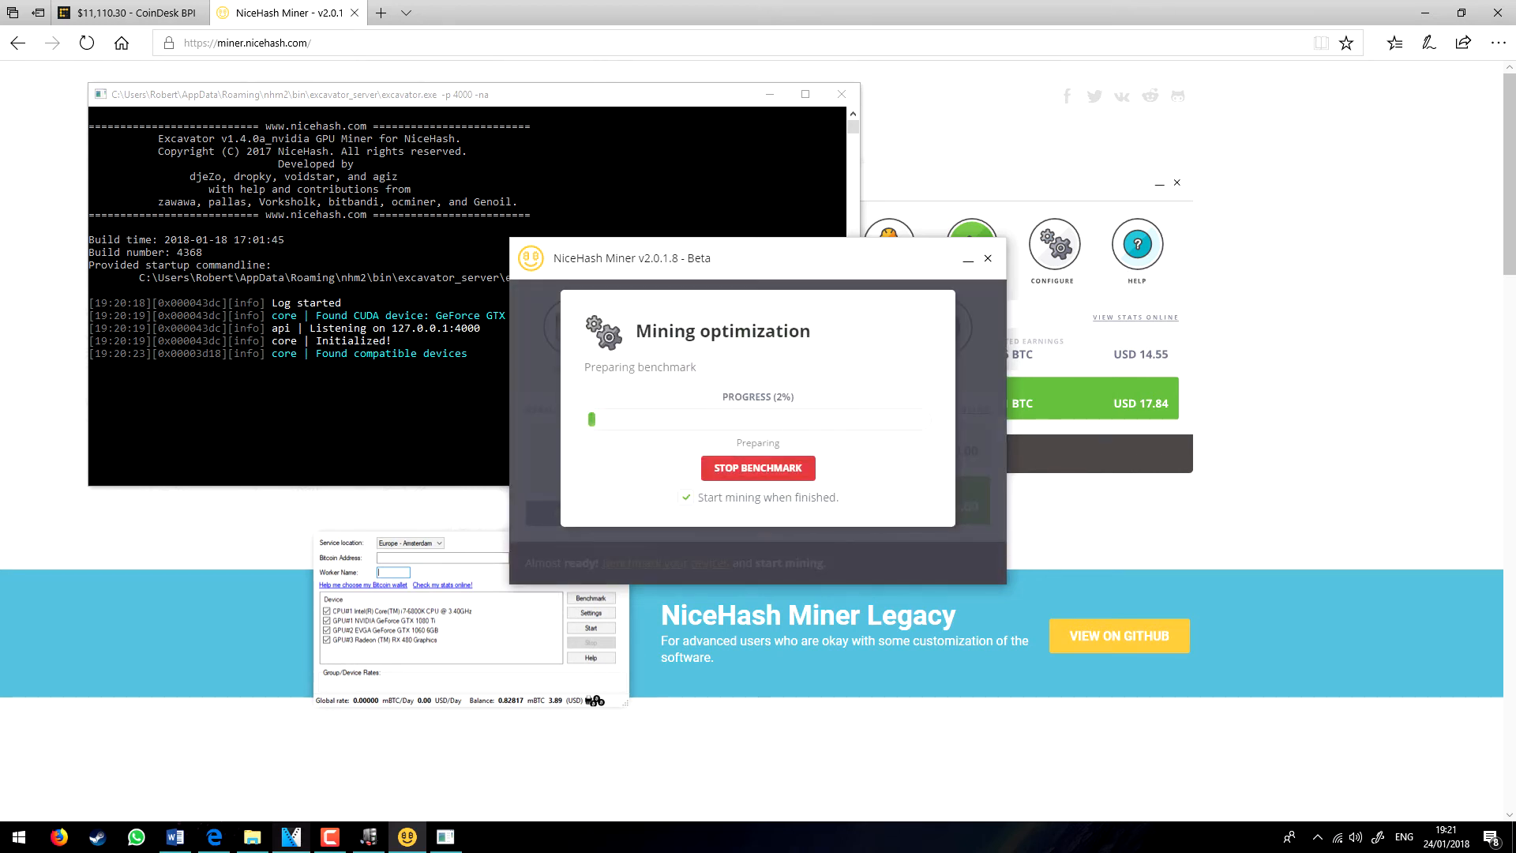
left_click_drag(758, 258, 1122, 156)
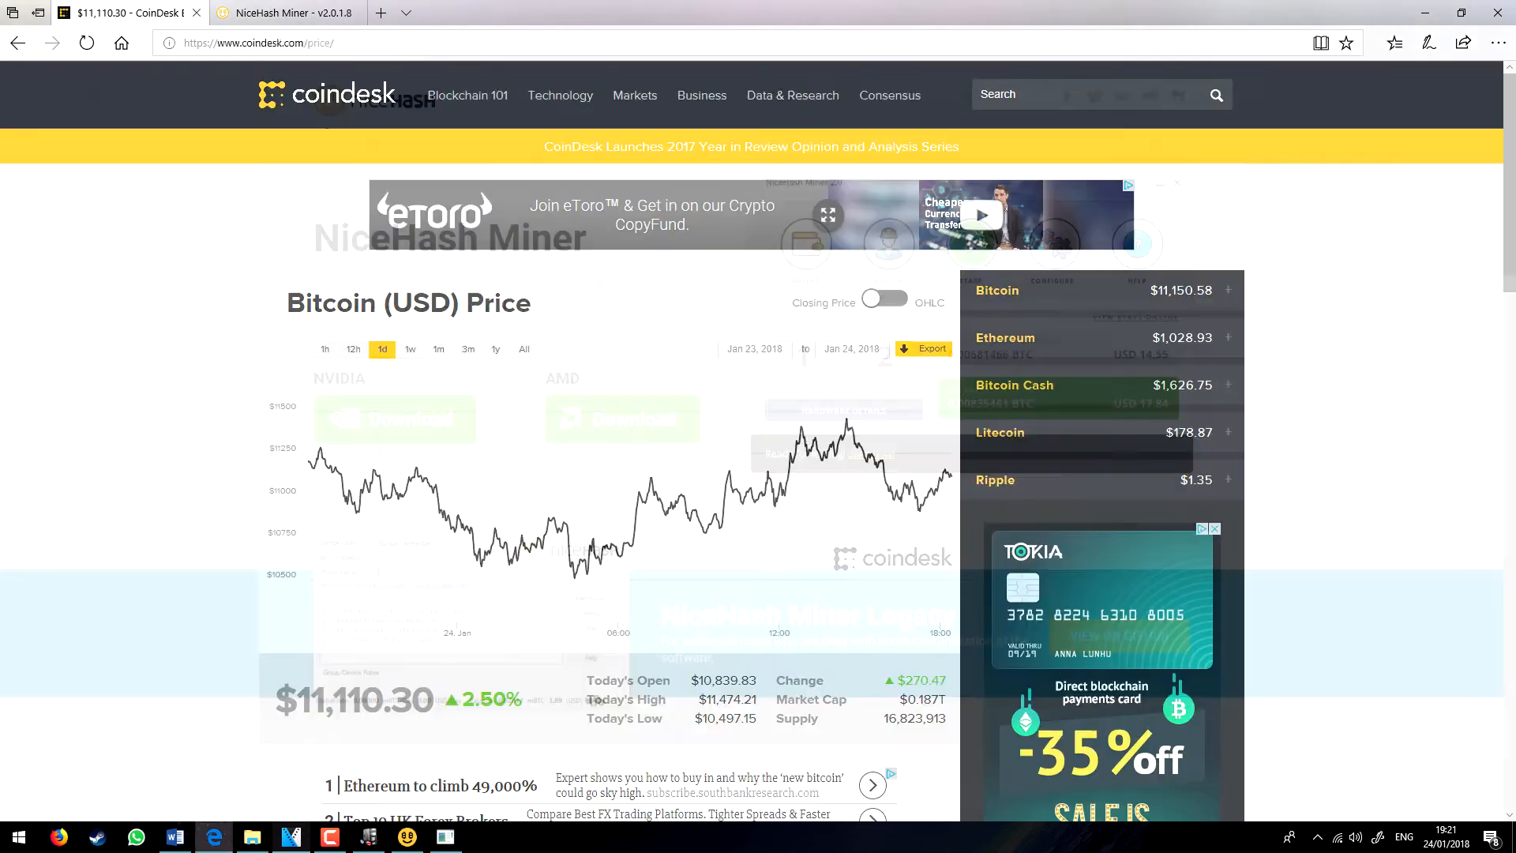
Step: Show CoinDesk's Bitcoin price page with Ethereum ($1,028.93) and Bitcoin ($11,150.58) 24h details expanded
left_click(127, 13)
scroll(868, 363, "down", 2)
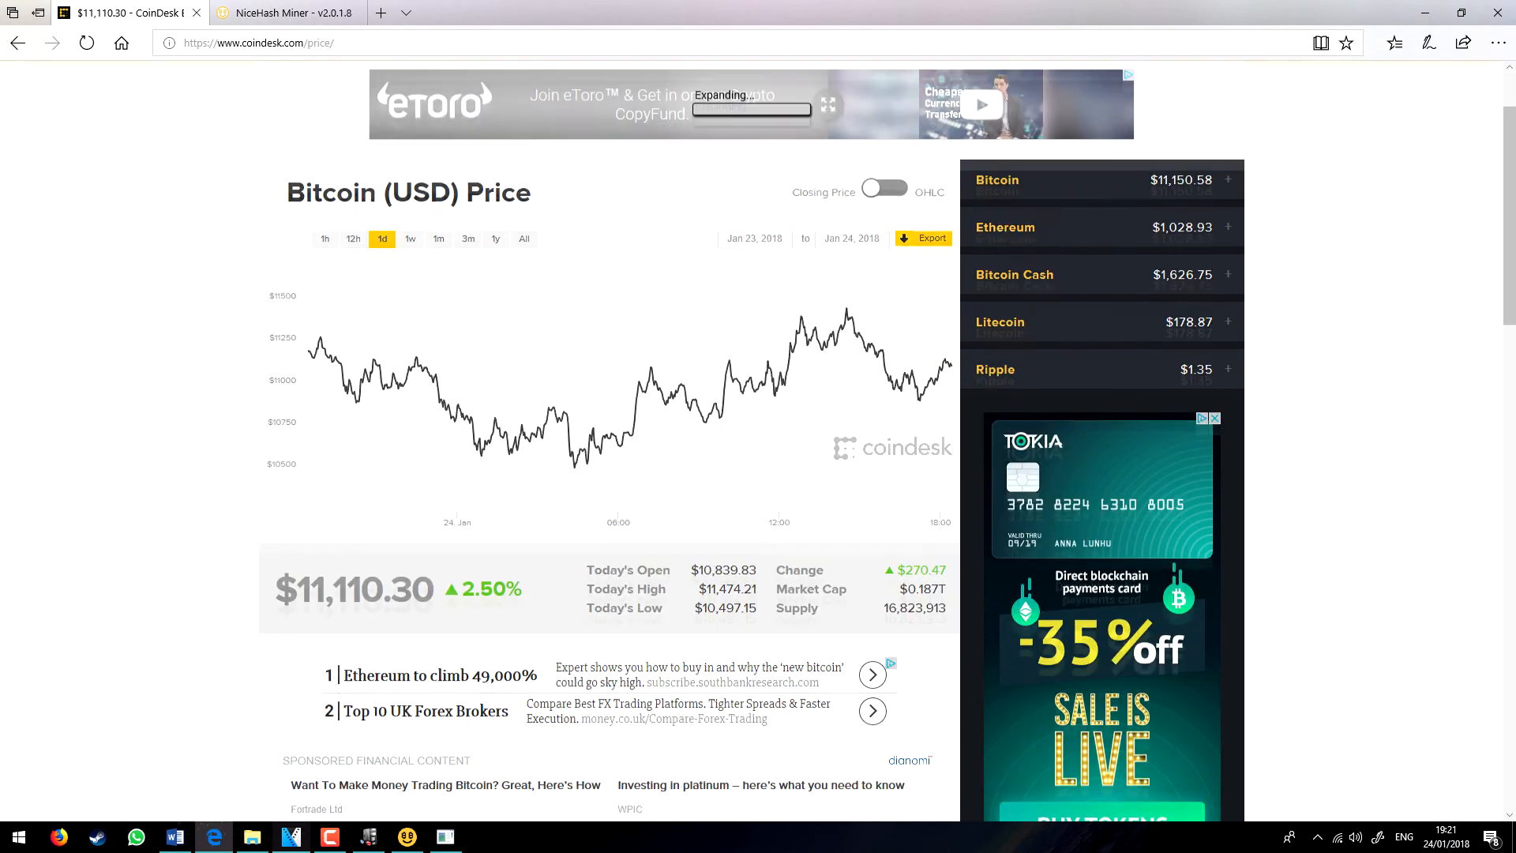
left_click(1228, 224)
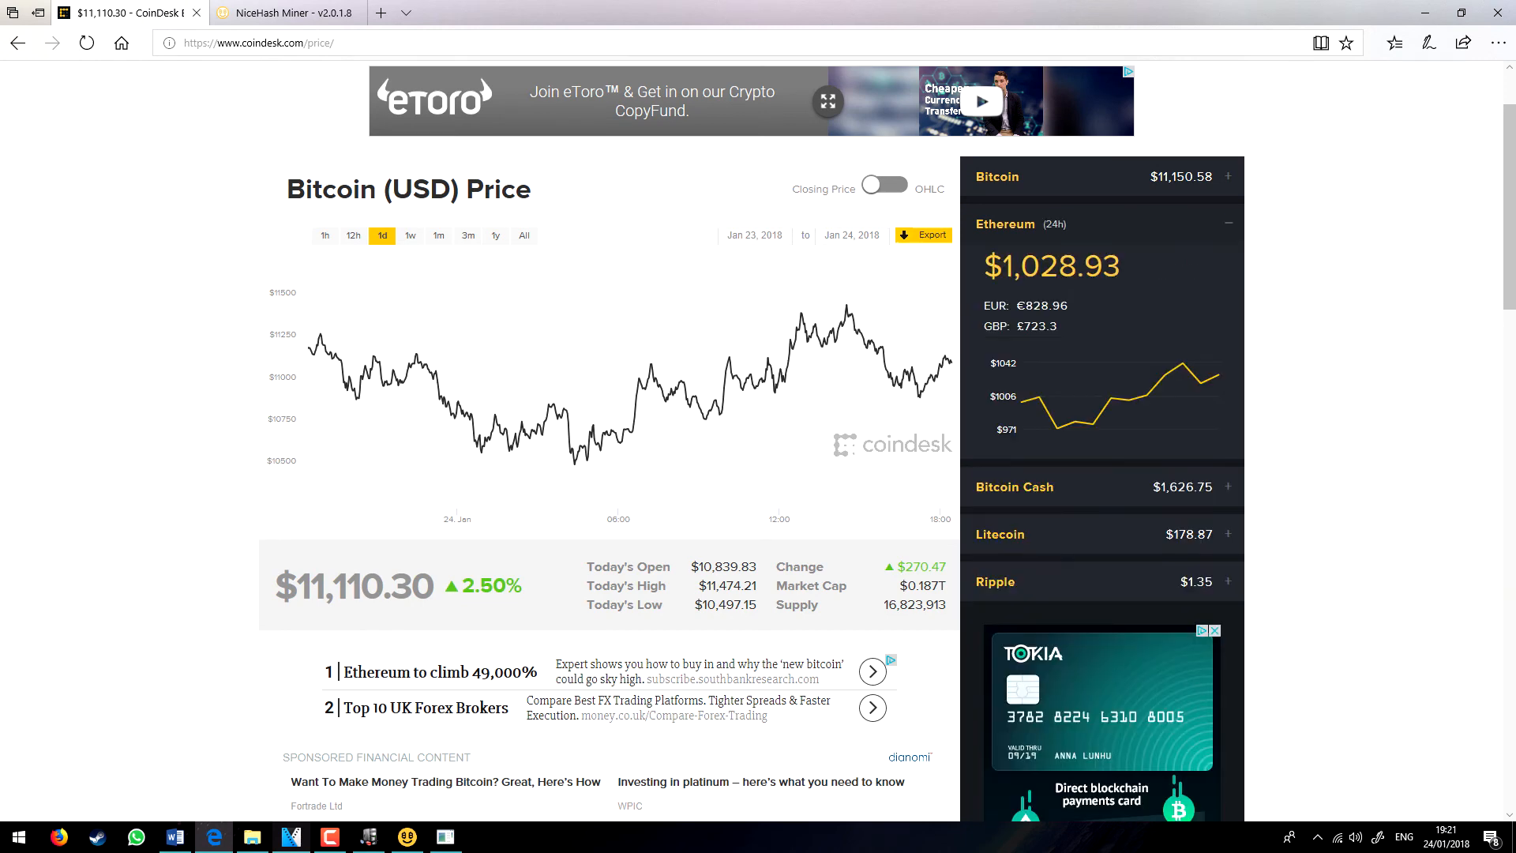
left_click(1227, 176)
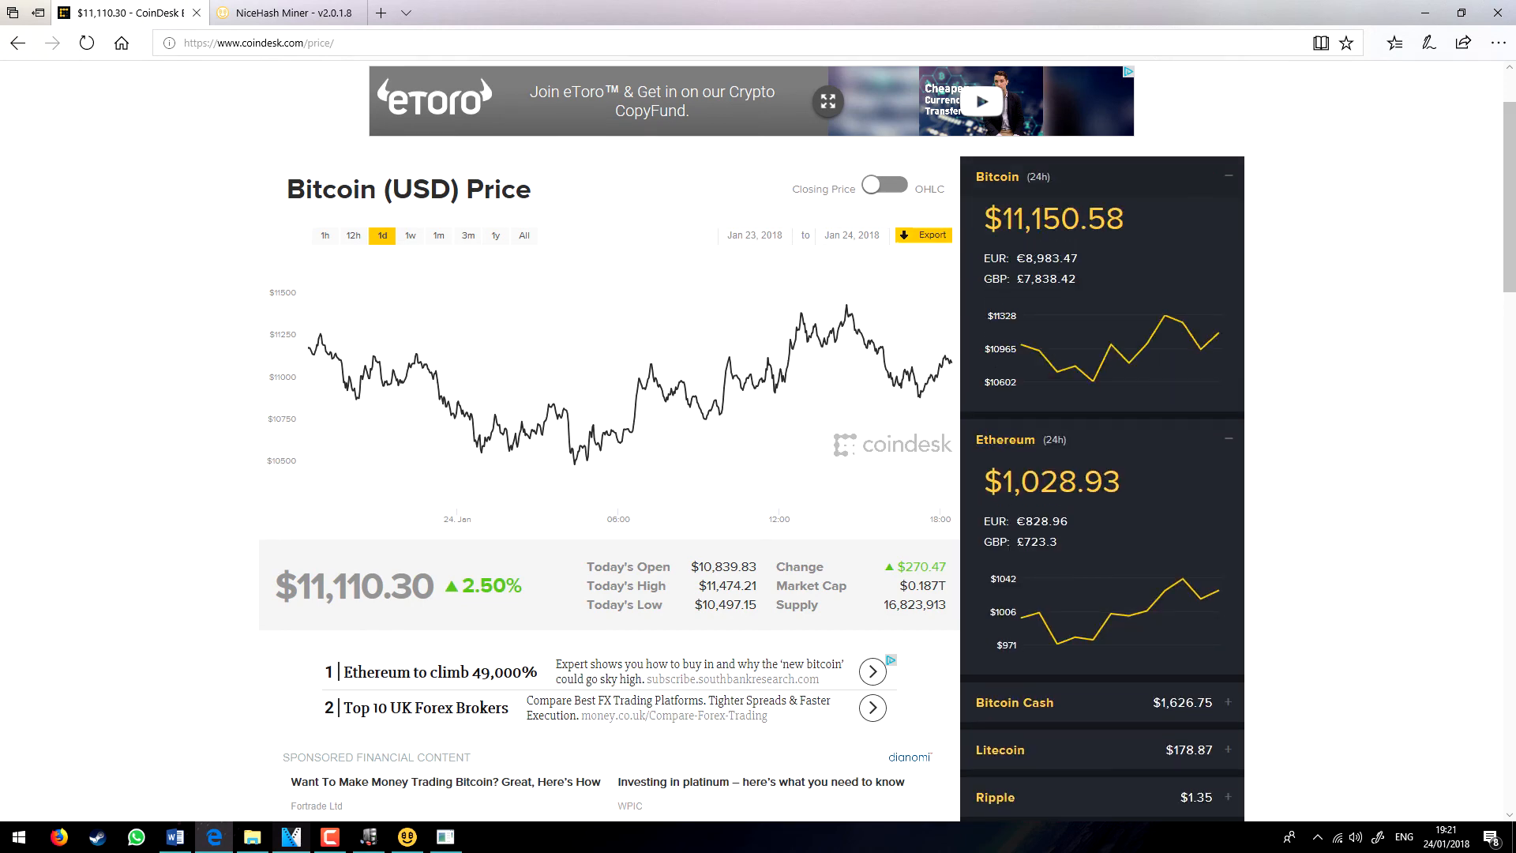